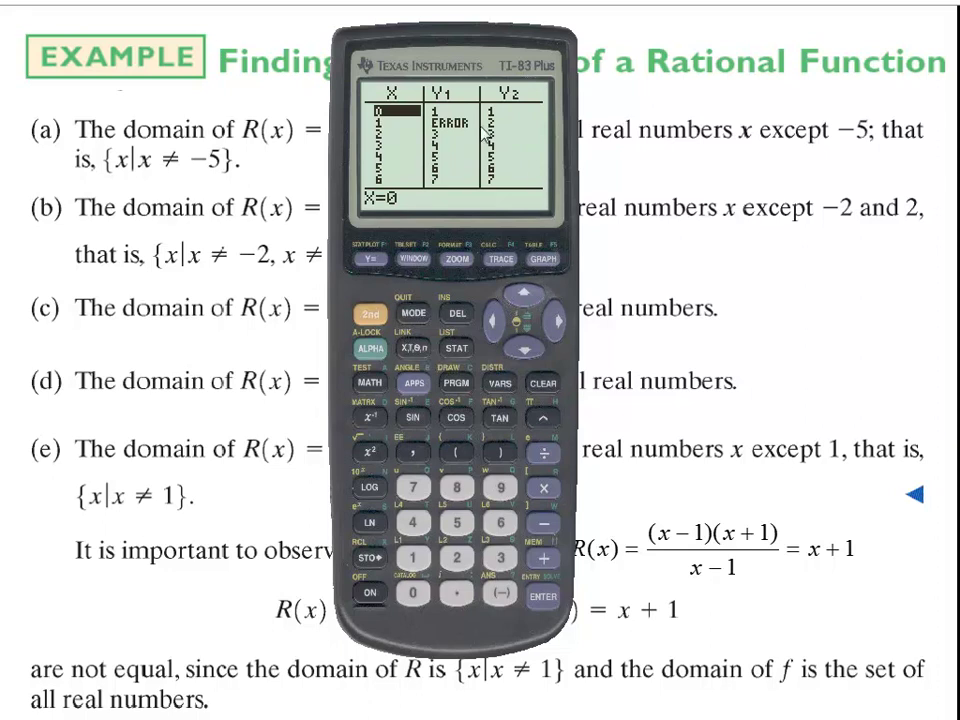
# - Scroll the TI-83 table up to x = -6 and compare its Y1 and Y2 values
pyautogui.click(521, 295)
pyautogui.click(522, 297)
pyautogui.click(521, 296)
pyautogui.click(521, 296)
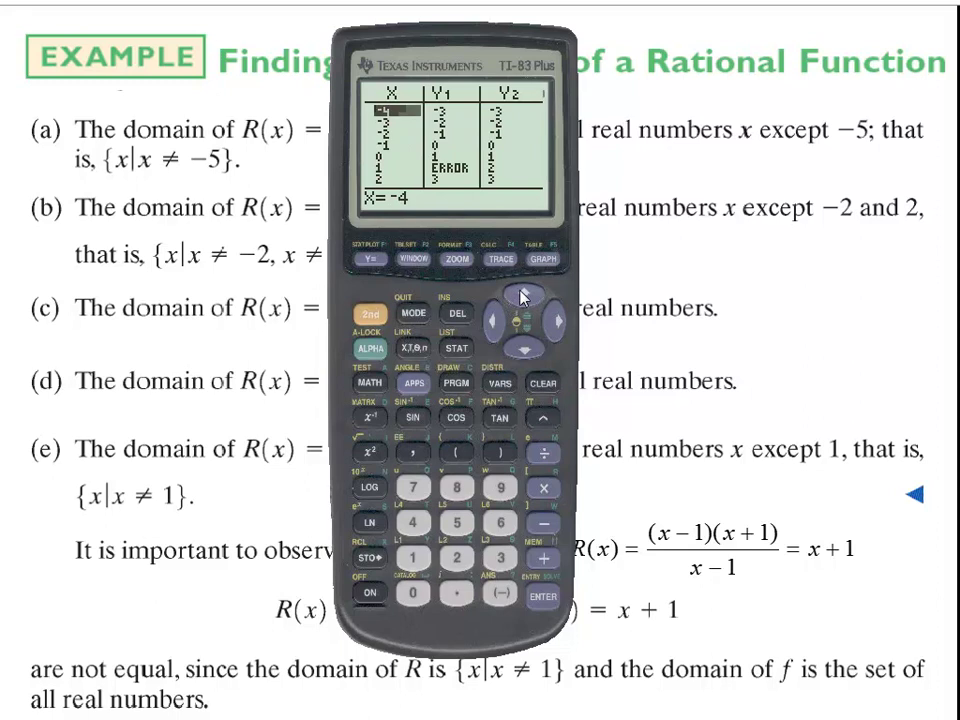
pyautogui.click(522, 297)
pyautogui.click(521, 295)
pyautogui.click(521, 296)
pyautogui.click(555, 320)
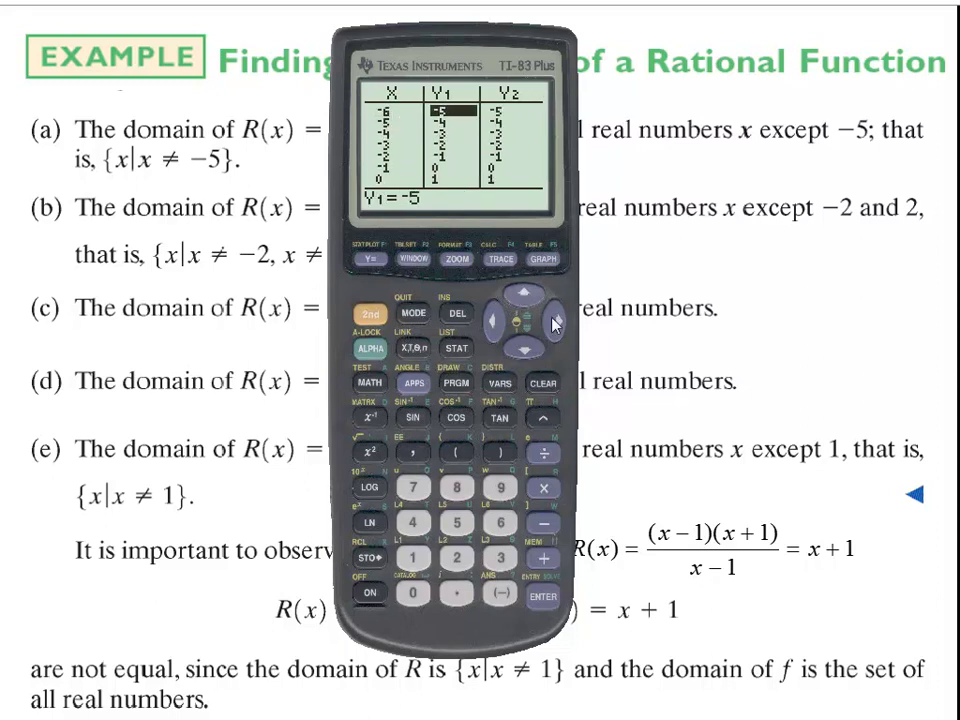
pyautogui.click(555, 320)
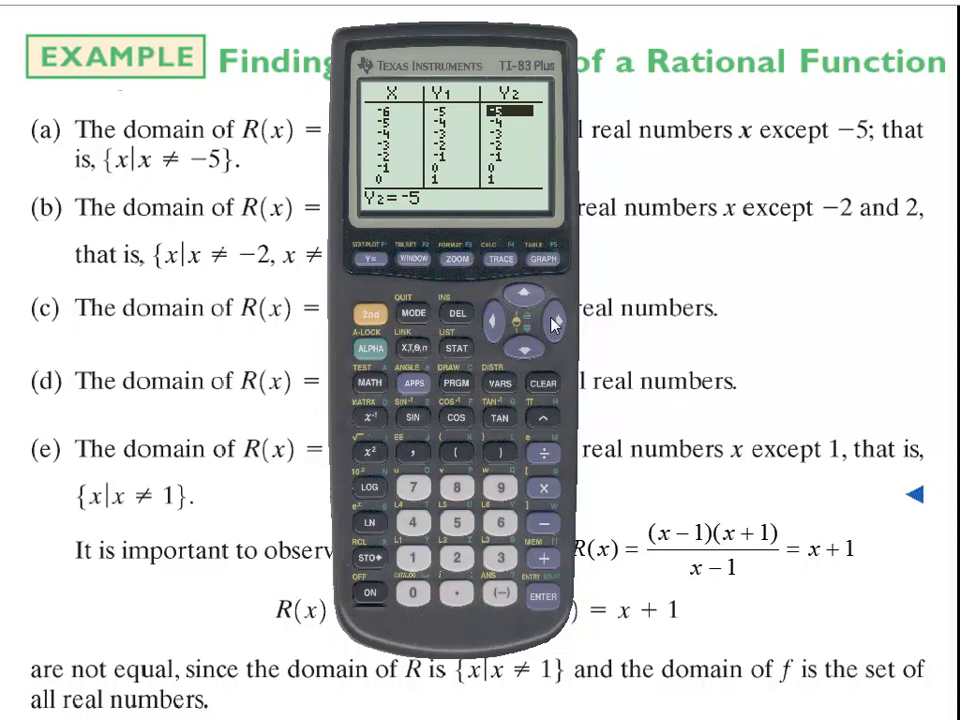
pyautogui.click(490, 320)
pyautogui.click(490, 320)
# - At x = 1, compare Y1's ERROR with Y2's 2, graph the line, then close the emulator
pyautogui.click(526, 350)
pyautogui.click(526, 350)
pyautogui.click(526, 350)
pyautogui.click(526, 350)
pyautogui.click(526, 350)
pyautogui.click(526, 350)
pyautogui.click(526, 350)
pyautogui.click(526, 350)
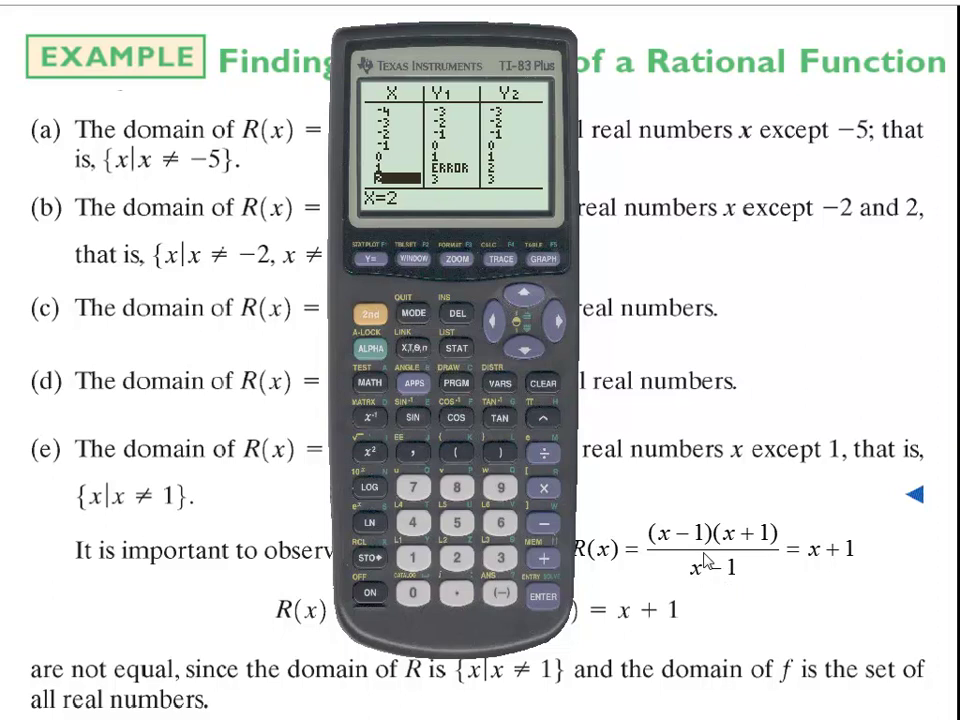
pyautogui.click(521, 299)
pyautogui.click(561, 322)
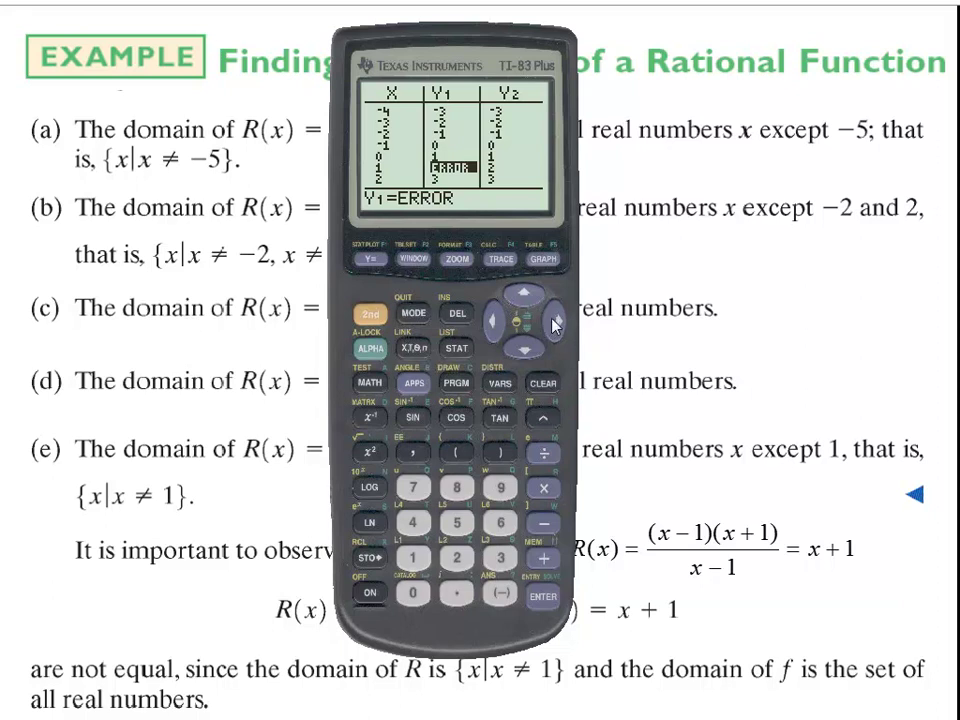
pyautogui.click(555, 323)
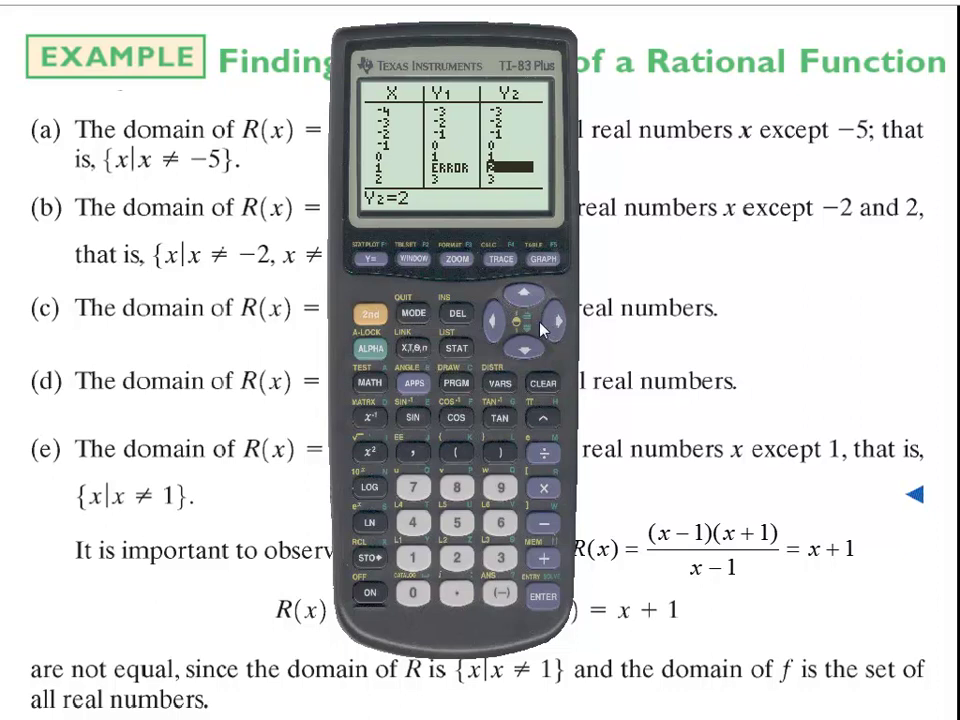
pyautogui.click(541, 260)
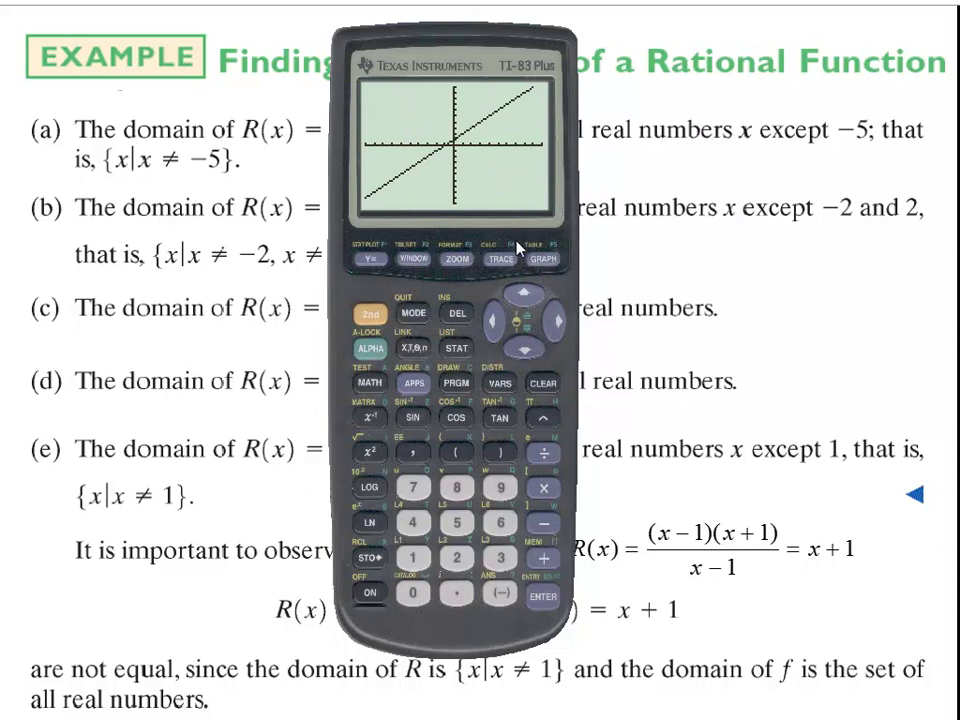
pyautogui.click(786, 321)
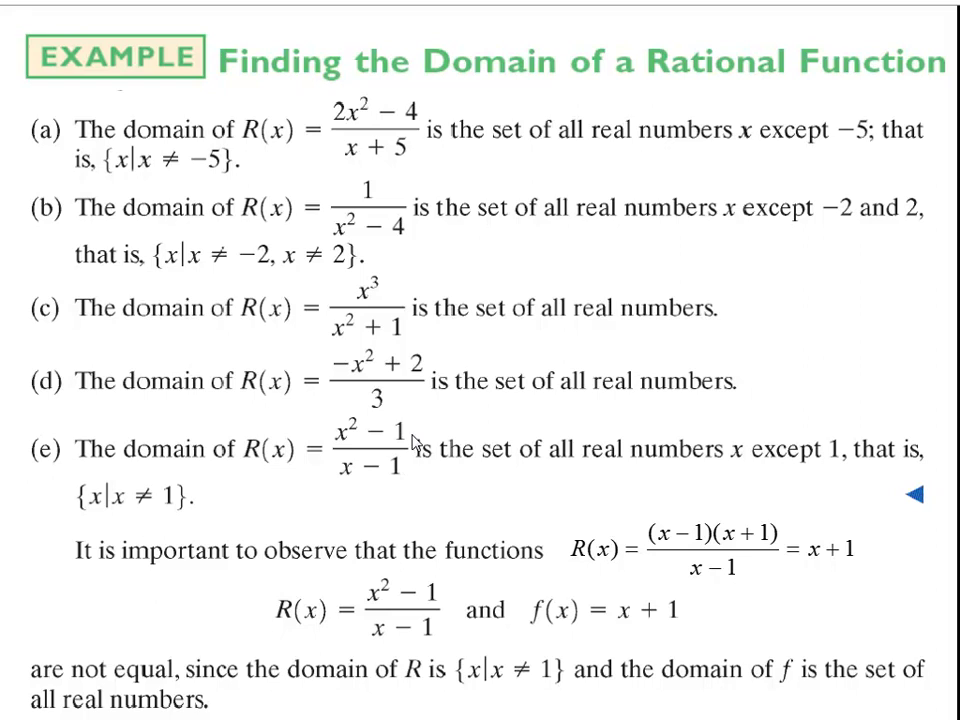
# - In Desmos, trace y=(x²−1)/(x−1) to the hole at x = 1, then return to the slide
pyautogui.hotkey('alt', 'Tab')
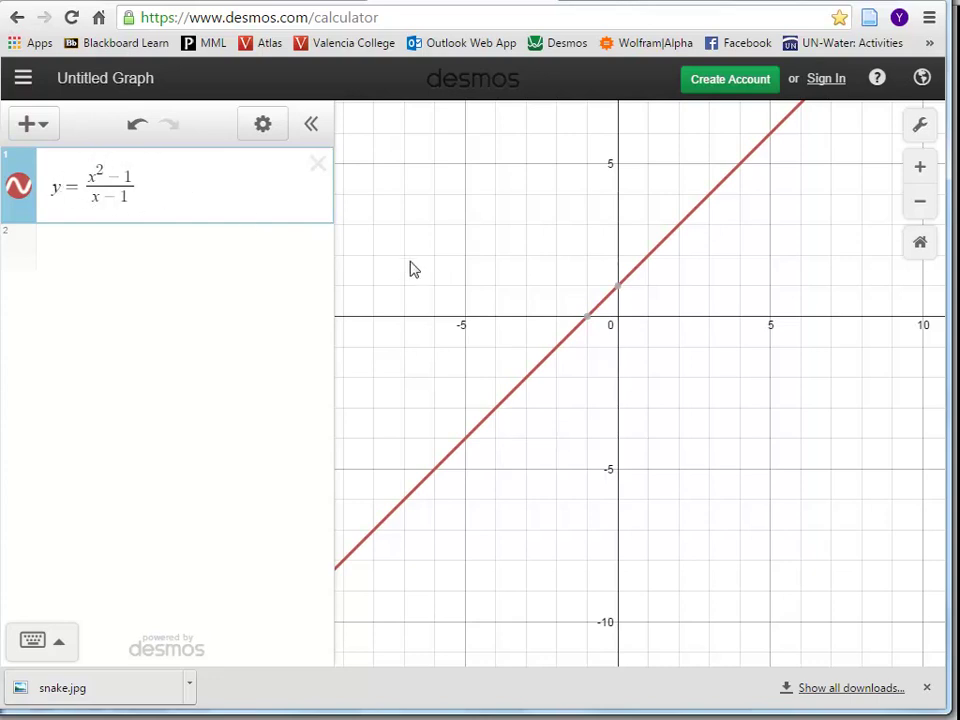
pyautogui.click(731, 174)
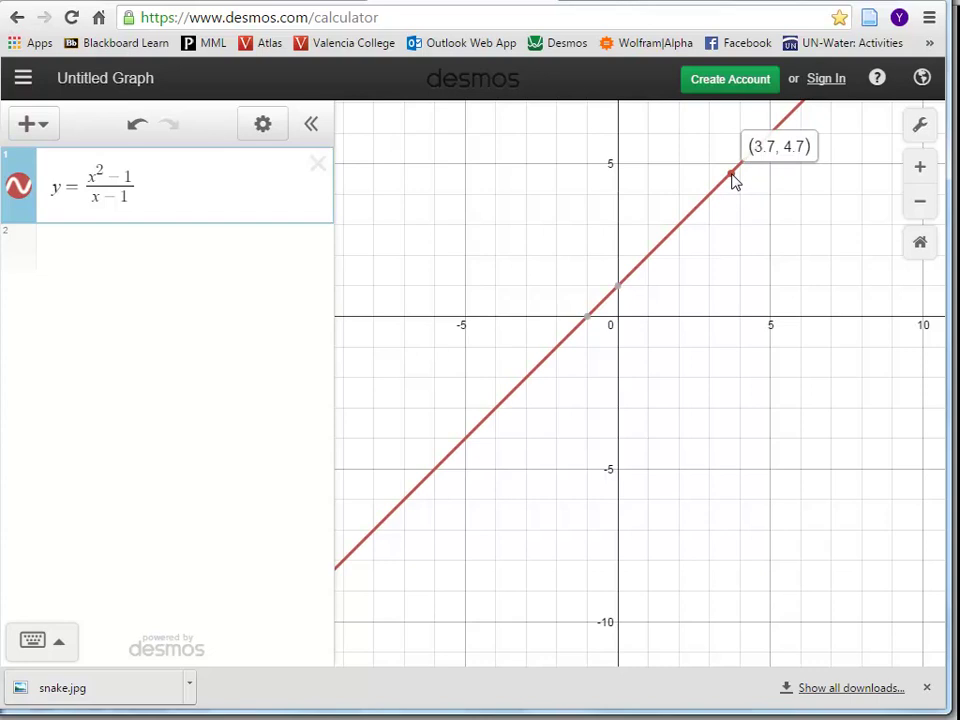
pyautogui.moveTo(731, 174); pyautogui.dragTo(655, 266)
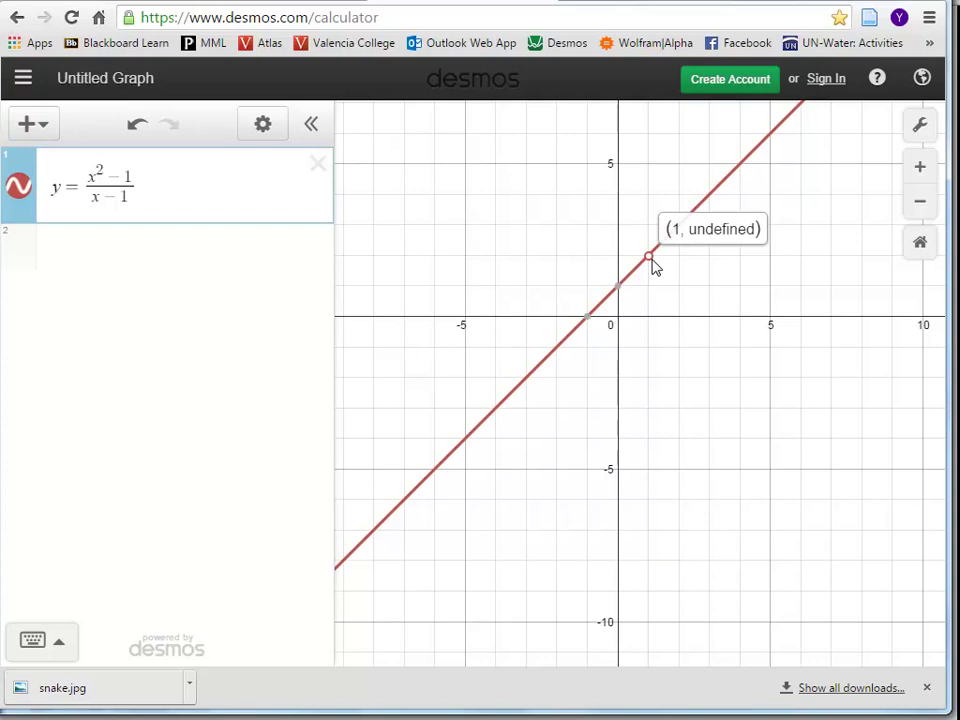
pyautogui.moveTo(651, 259)
pyautogui.mouseDown()
pyautogui.moveTo(675, 245)
pyautogui.moveTo(654, 266)
pyautogui.mouseUp()
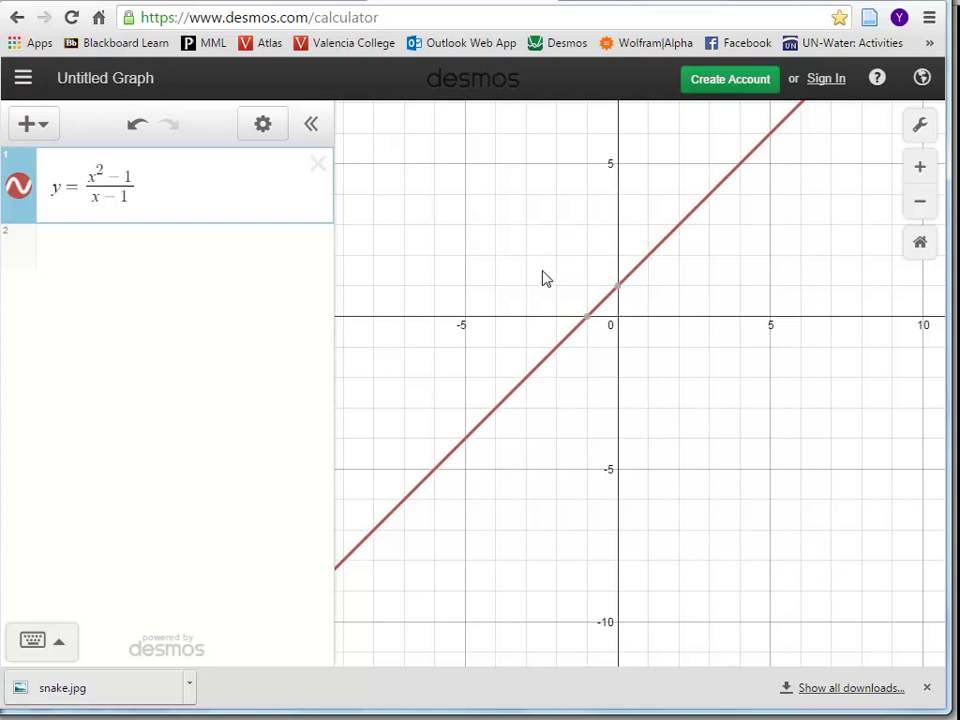
pyautogui.hotkey('alt', 'Tab')
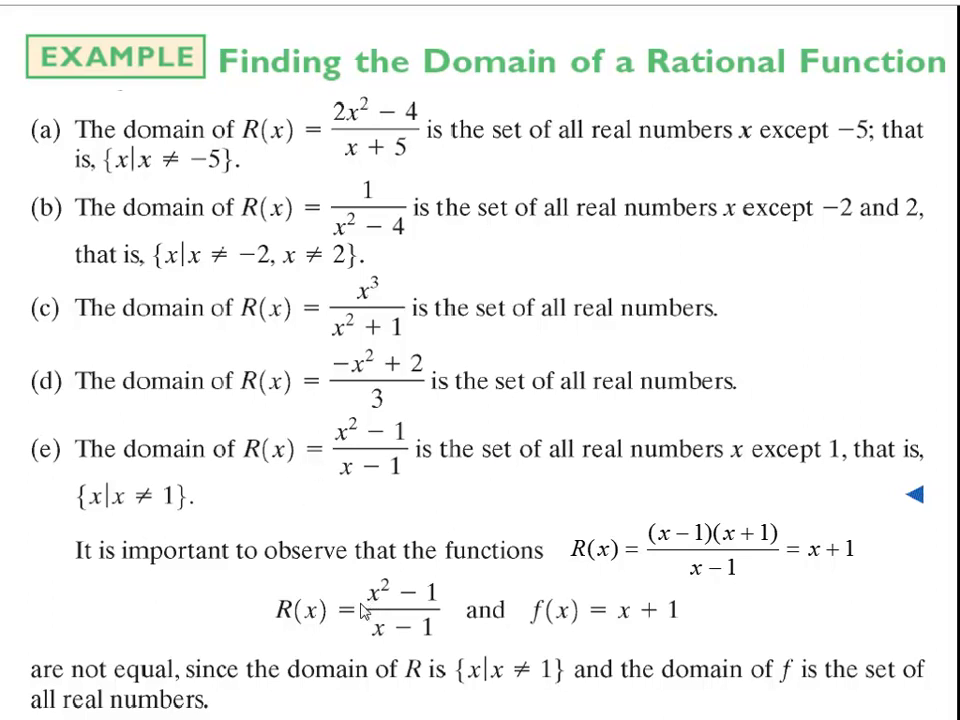
# - Briefly show the TI-83 line graph again, then switch to the Desmos graph of y=1/(x²−4)
pyautogui.hotkey('alt', 'Tab')
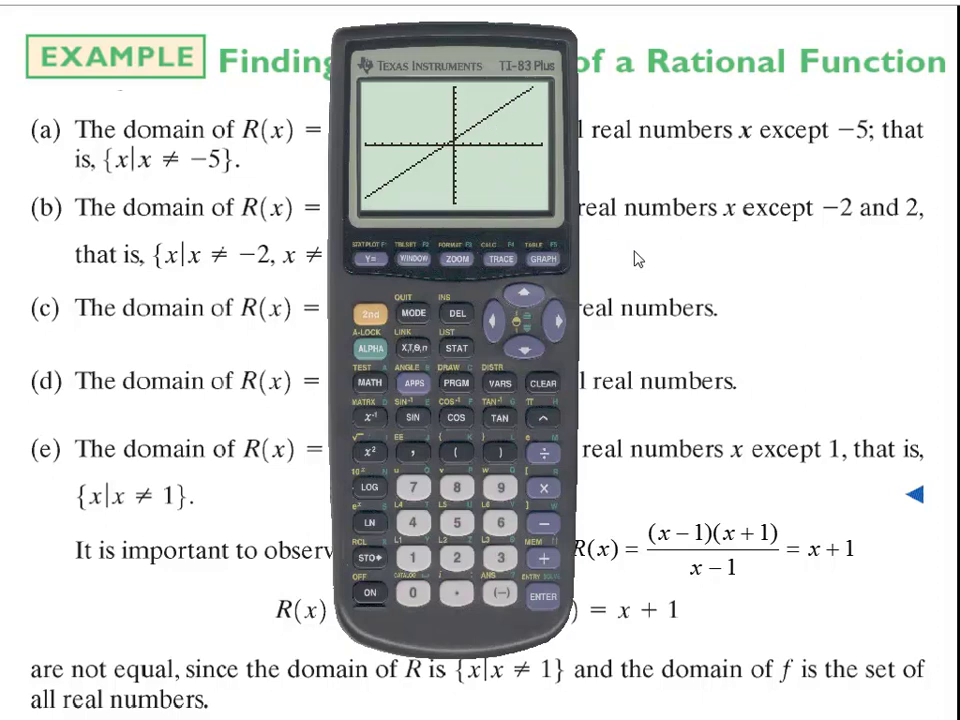
pyautogui.hotkey('alt', 'Tab')
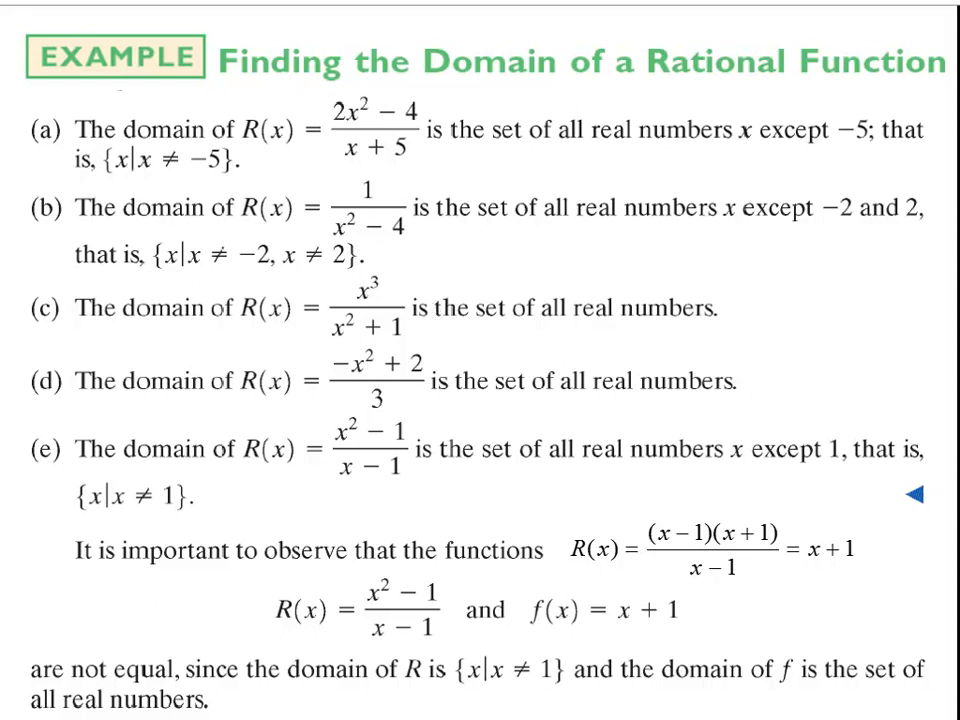
pyautogui.hotkey('alt', 'Tab')
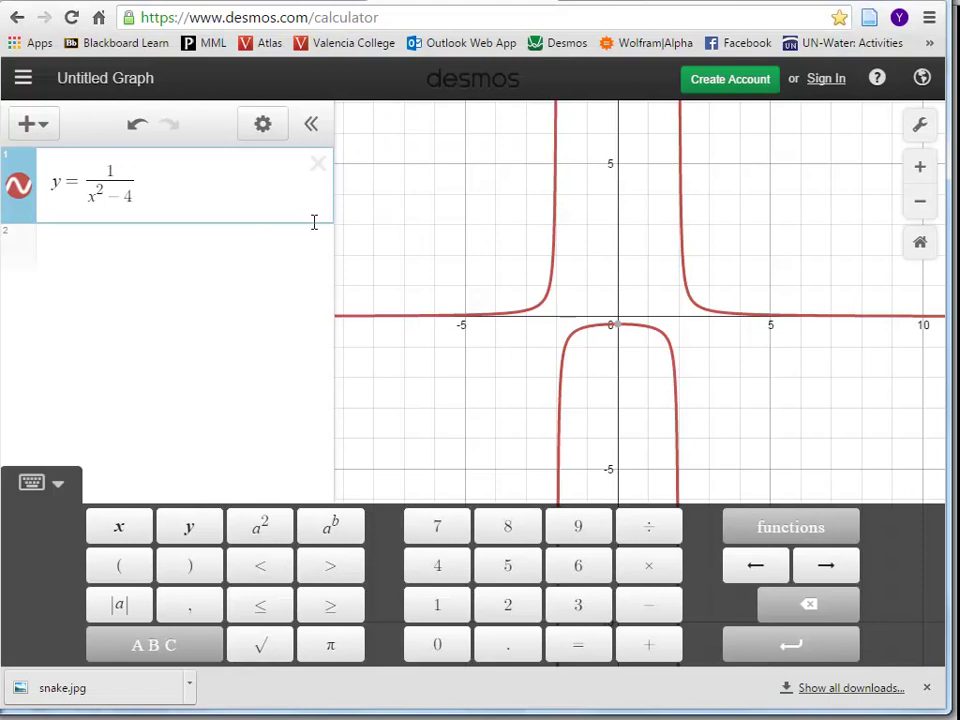
pyautogui.click(221, 190)
pyautogui.moveTo(666, 337); pyautogui.dragTo(684, 673)
pyautogui.moveTo(685, 679); pyautogui.dragTo(685, 679)
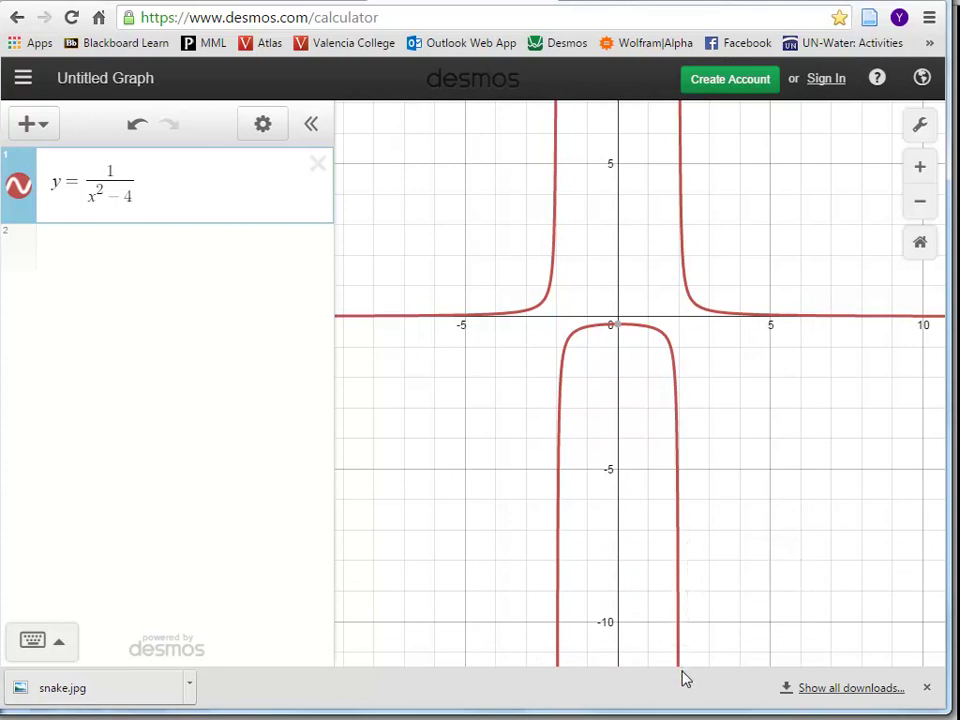
pyautogui.moveTo(696, 305)
pyautogui.mouseDown()
pyautogui.moveTo(686, 116)
pyautogui.moveTo(686, 133)
pyautogui.mouseUp()
pyautogui.click(544, 301)
pyautogui.moveTo(544, 305)
pyautogui.mouseDown()
pyautogui.moveTo(579, 238)
pyautogui.moveTo(559, 184)
pyautogui.moveTo(556, 110)
pyautogui.mouseUp()
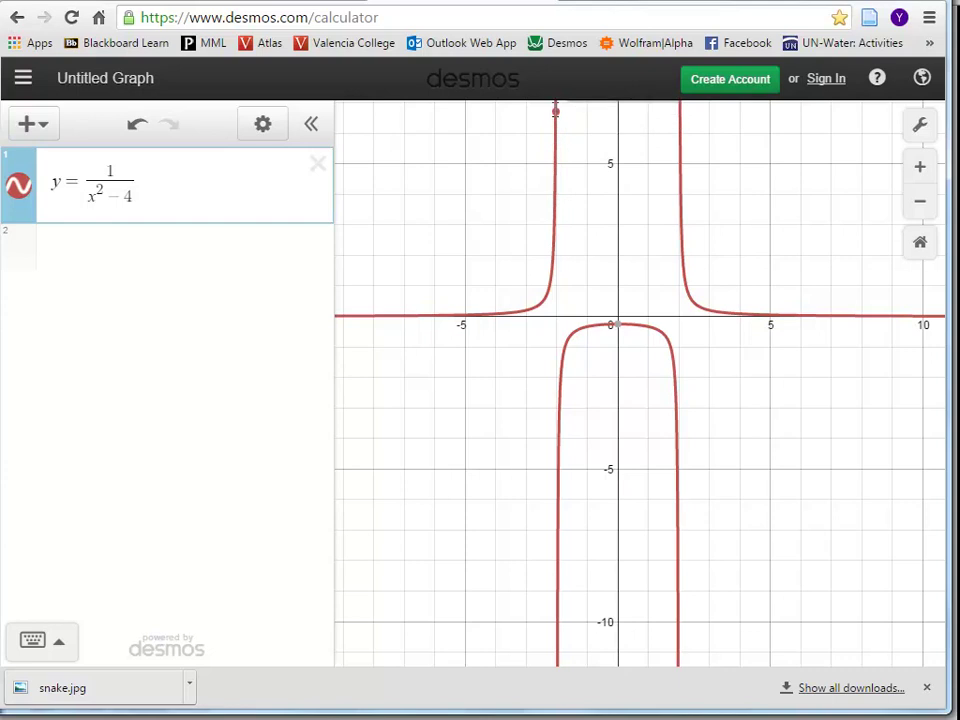
pyautogui.moveTo(575, 343)
pyautogui.mouseDown()
pyautogui.moveTo(569, 338)
pyautogui.moveTo(560, 405)
pyautogui.moveTo(561, 575)
pyautogui.mouseUp()
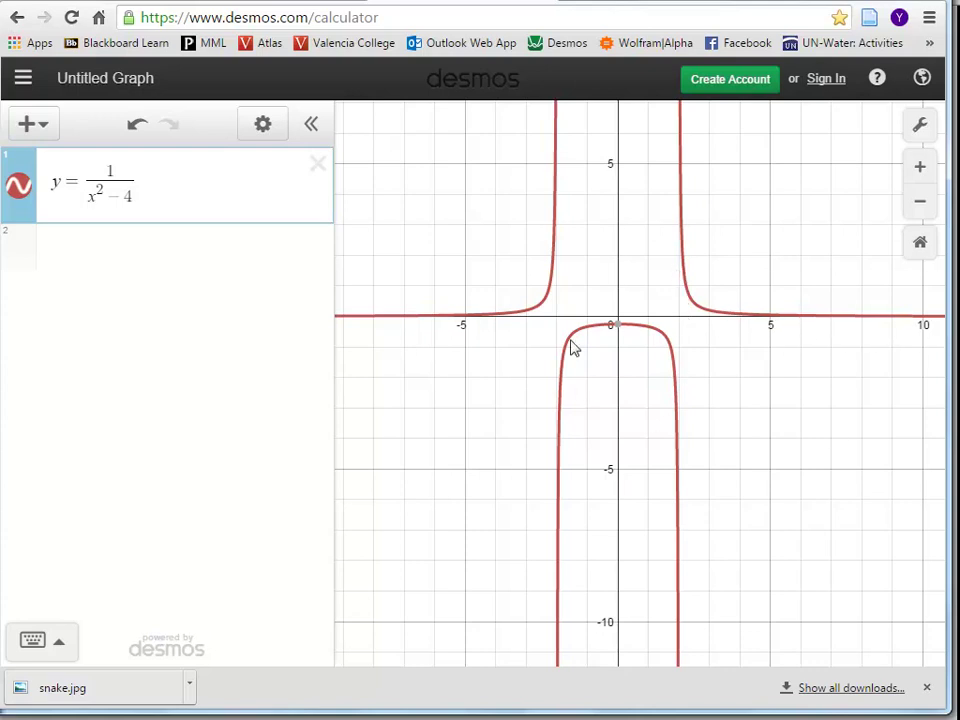
pyautogui.moveTo(540, 308); pyautogui.dragTo(338, 320)
pyautogui.moveTo(688, 301); pyautogui.dragTo(893, 315)
pyautogui.scroll(2, 799, 409)
pyautogui.scroll(-5, 789, 405)
pyautogui.scroll(-3, 783, 402)
pyautogui.moveTo(787, 373)
pyautogui.mouseDown()
pyautogui.moveTo(868, 370)
pyautogui.moveTo(843, 371)
pyautogui.moveTo(834, 406)
pyautogui.moveTo(846, 407)
pyautogui.mouseUp()
pyautogui.scroll(-3, 830, 430)
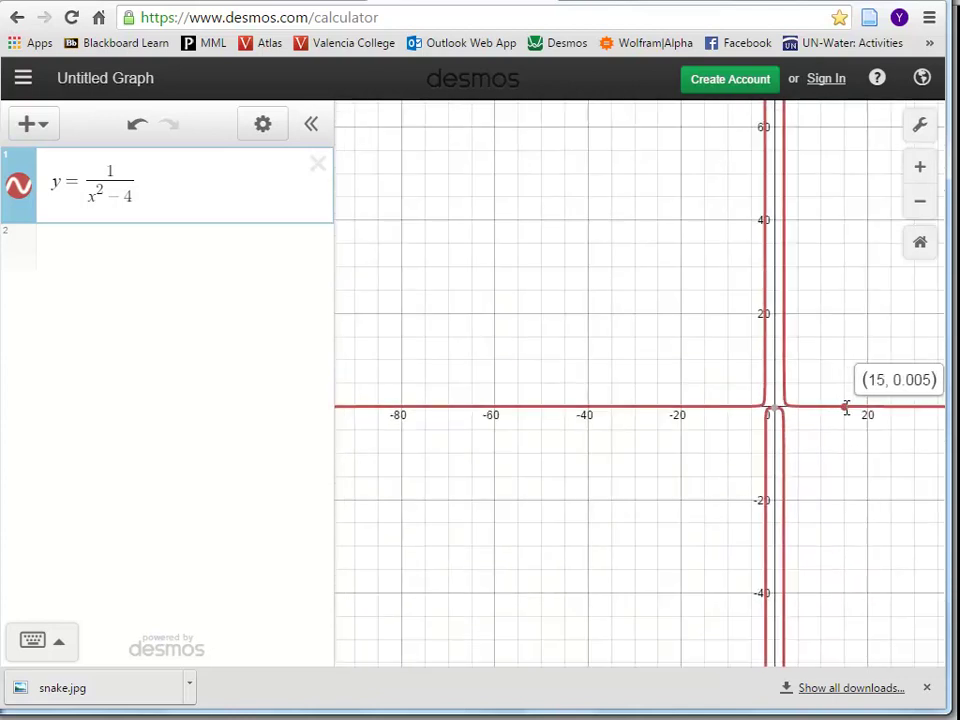
pyautogui.scroll(5, 827, 456)
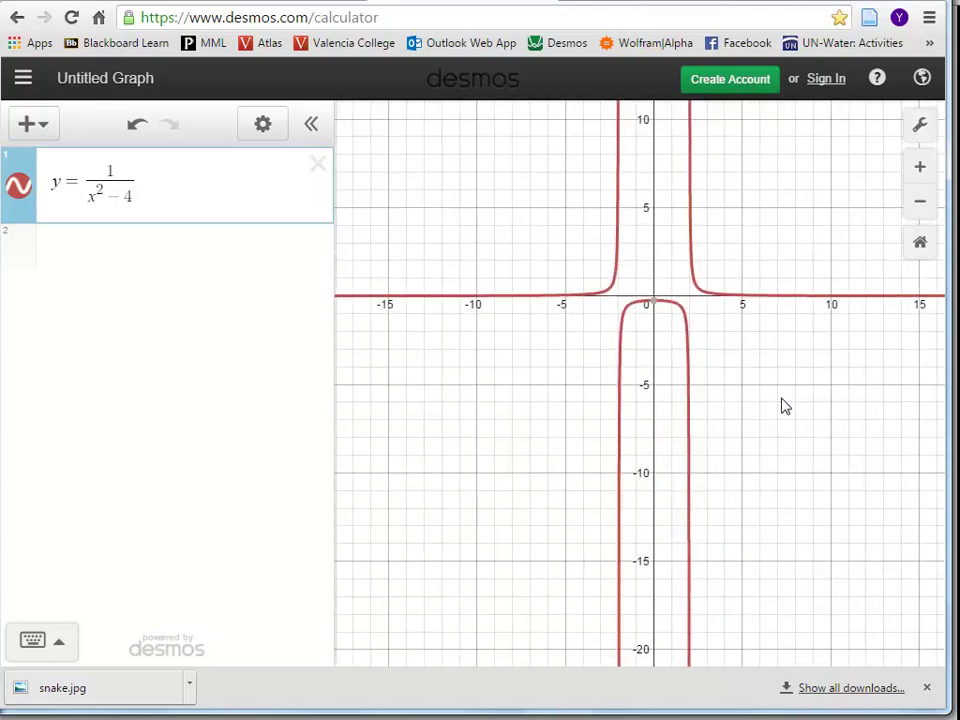
pyautogui.scroll(3, 770, 395)
pyautogui.moveTo(687, 325); pyautogui.dragTo(741, 435)
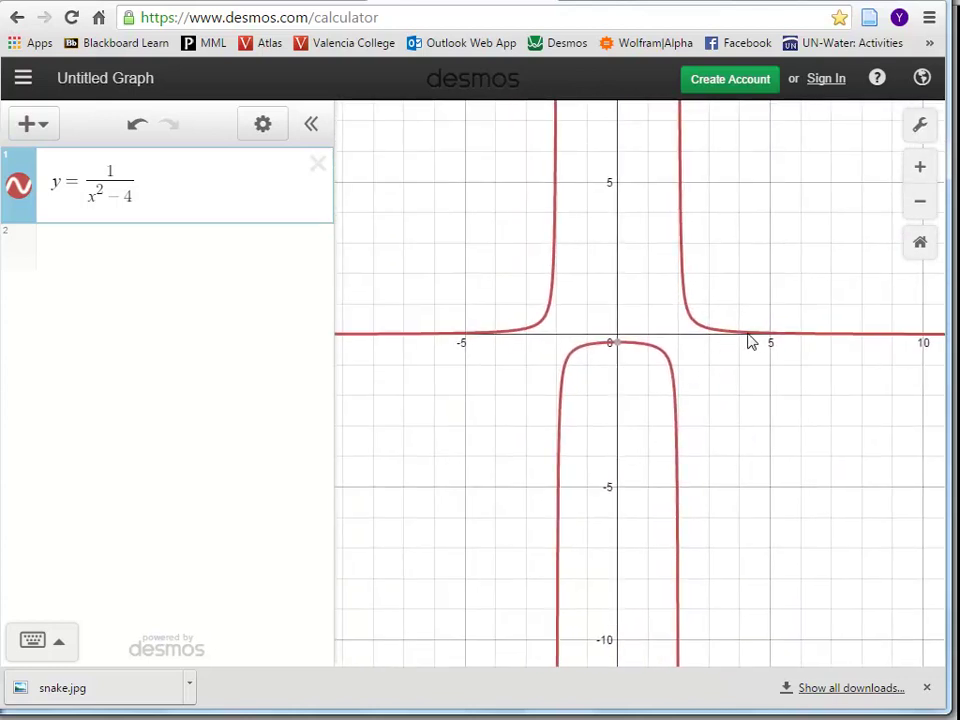